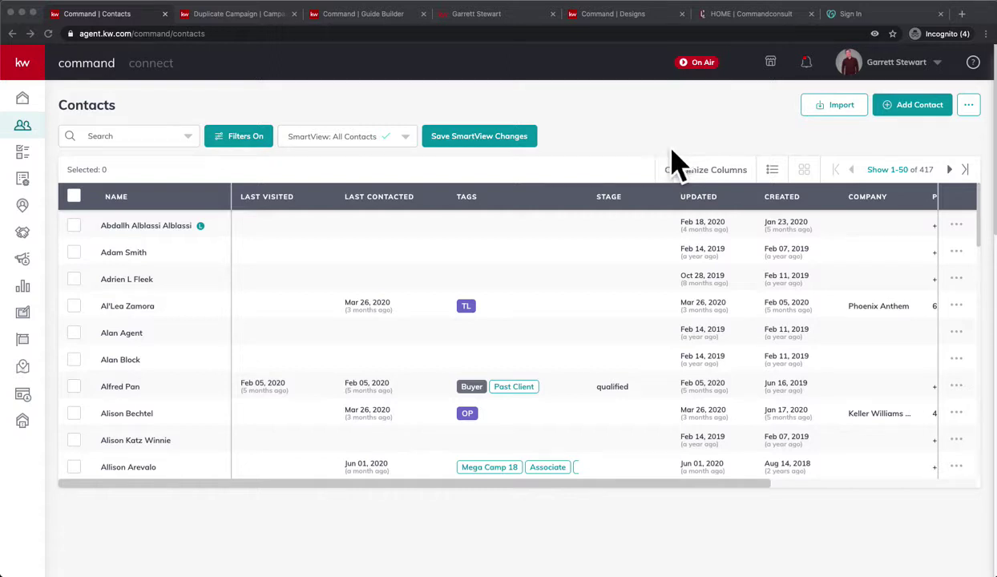
Open and then close the export options menu on the All Contacts list.
click(968, 105)
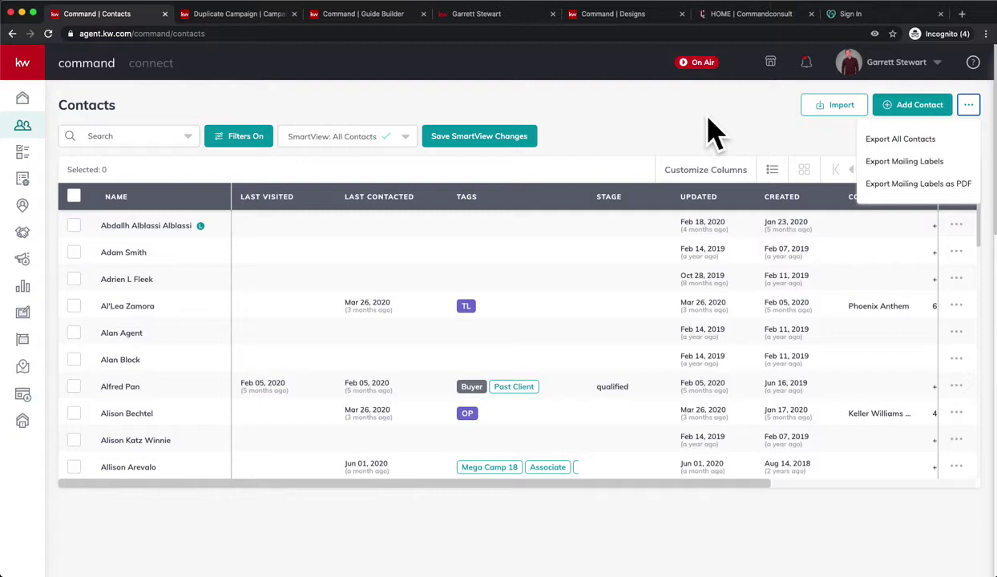
click(769, 143)
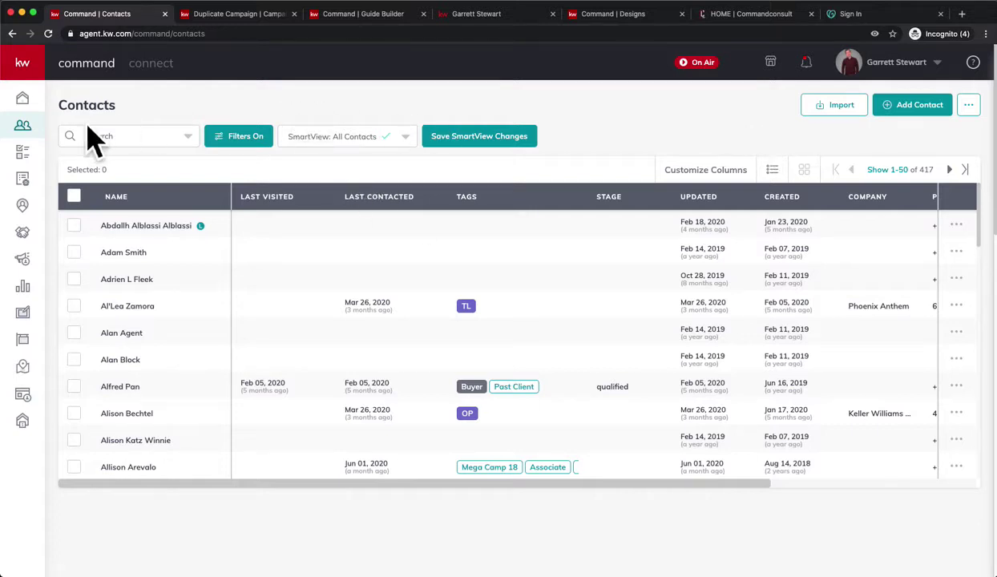
Switch to the duplicated June Market Update campaign and scroll through its email preview.
click(241, 14)
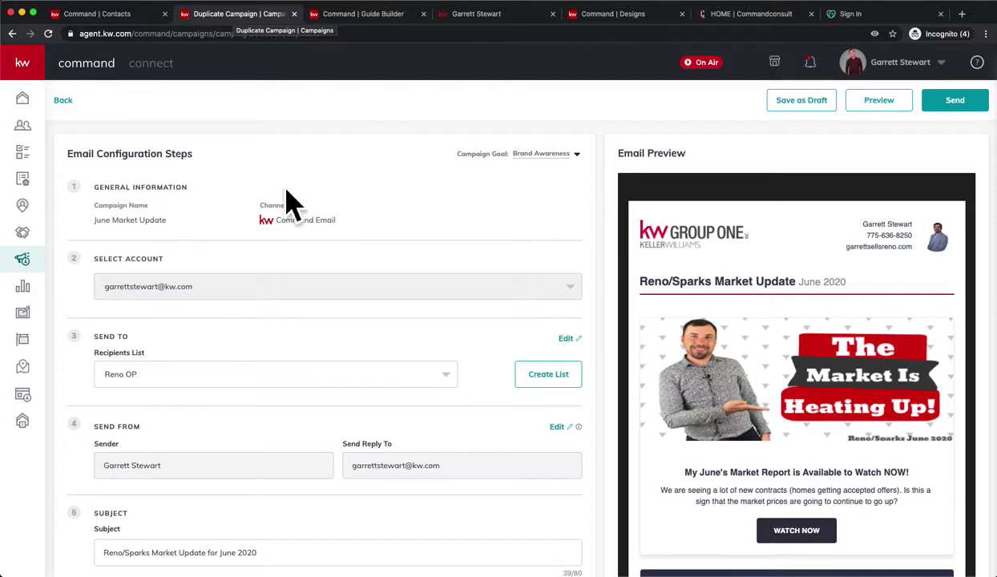
scroll(296, 229, down, 4)
scroll(283, 256, up, 5)
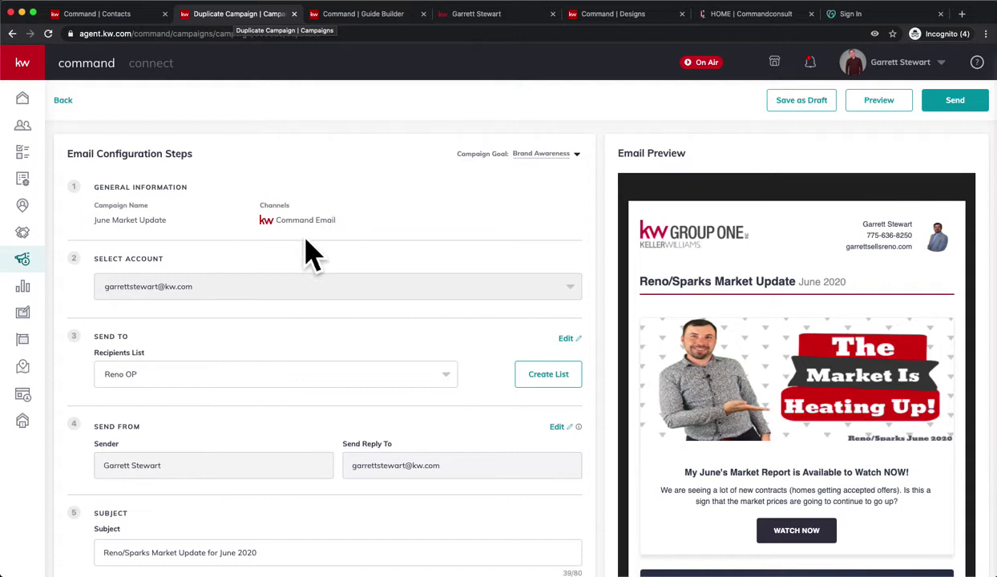
scroll(707, 396, down, 3)
scroll(690, 378, up, 1)
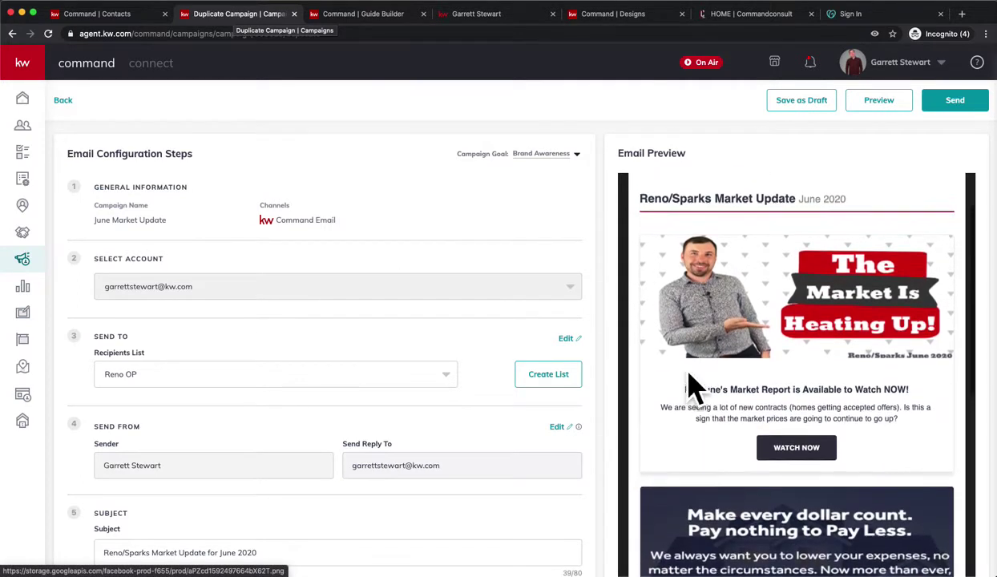
scroll(694, 383, down, 1)
scroll(439, 415, down, 1)
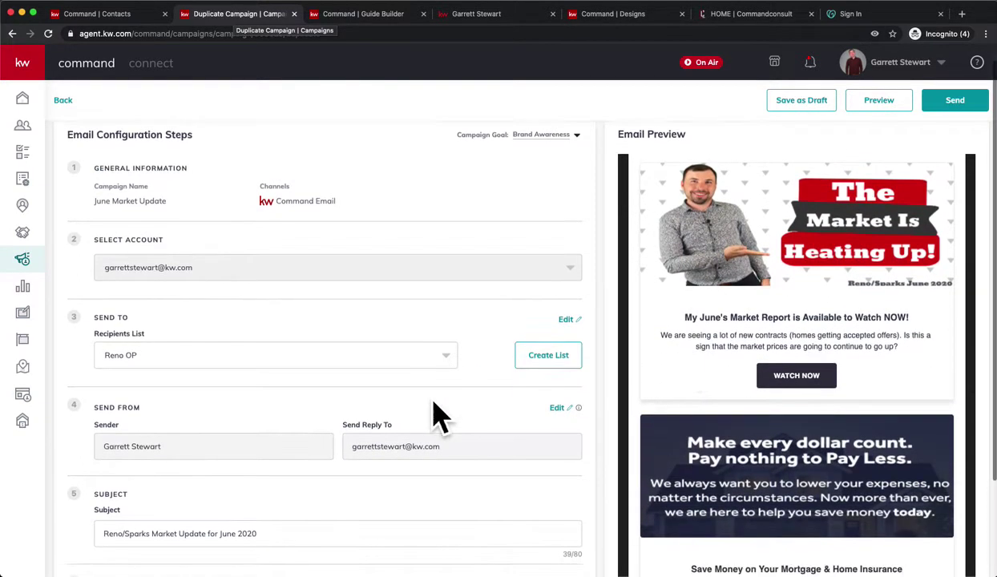
scroll(758, 374, down, 10)
scroll(781, 344, down, 2)
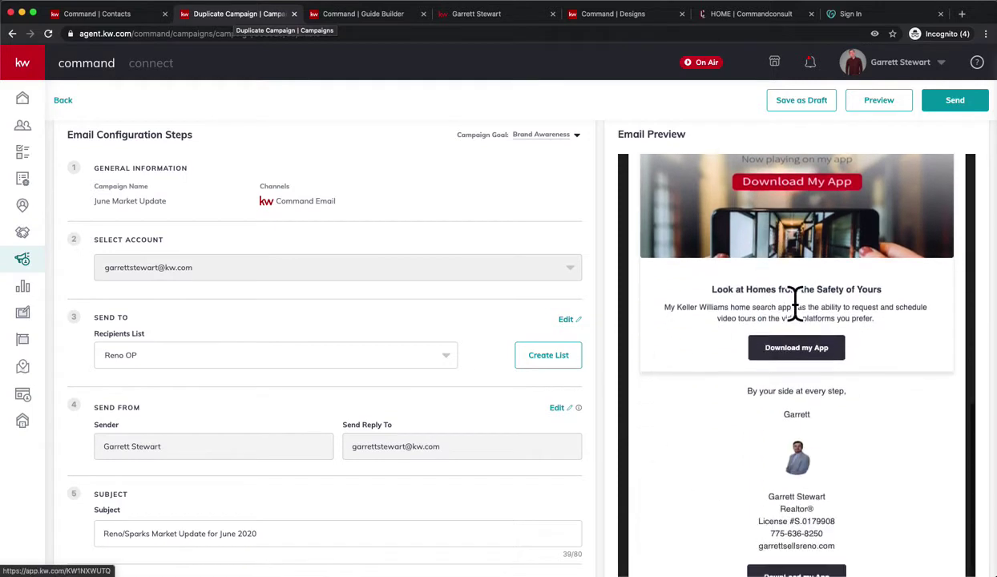
scroll(652, 430, down, 5)
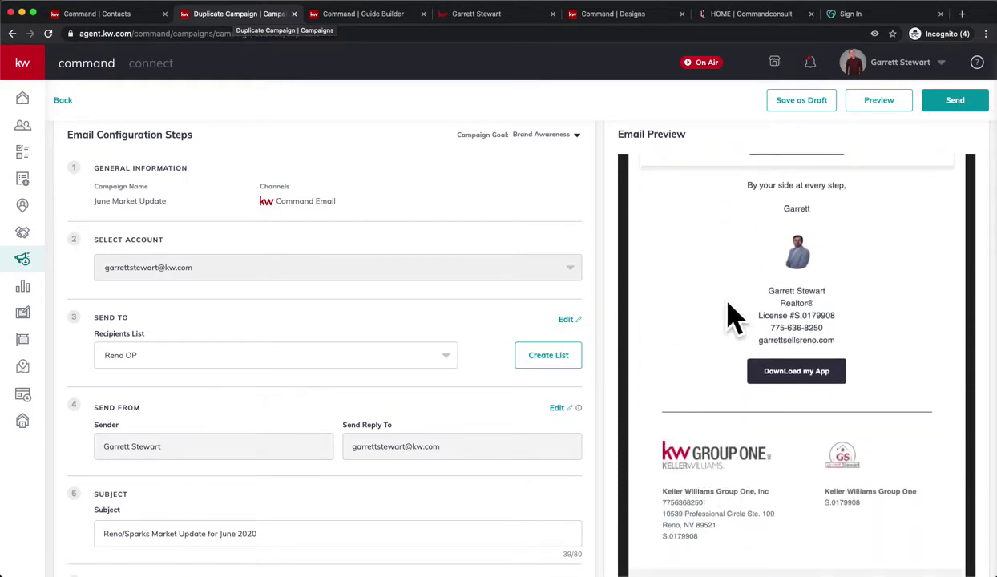
scroll(719, 345, up, 2)
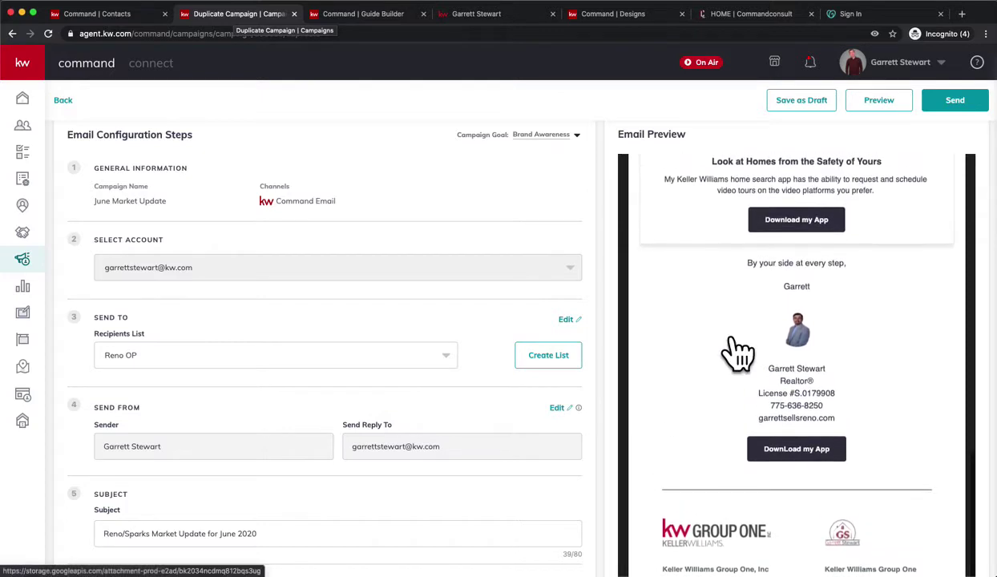
scroll(722, 348, up, 1)
Change the Send To recipients list from Reno OP to Past Clients.
click(420, 362)
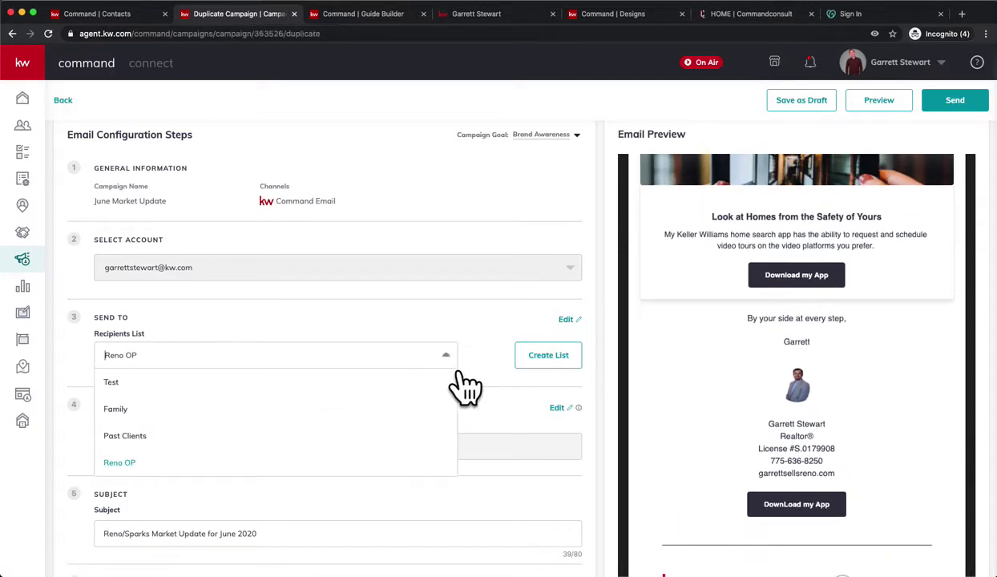
click(357, 438)
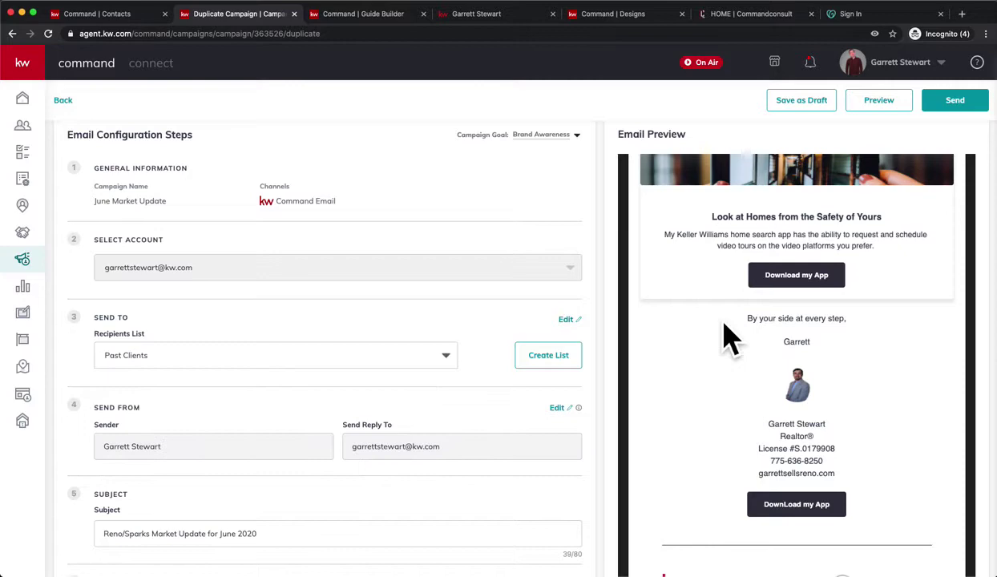
scroll(725, 341, up, 8)
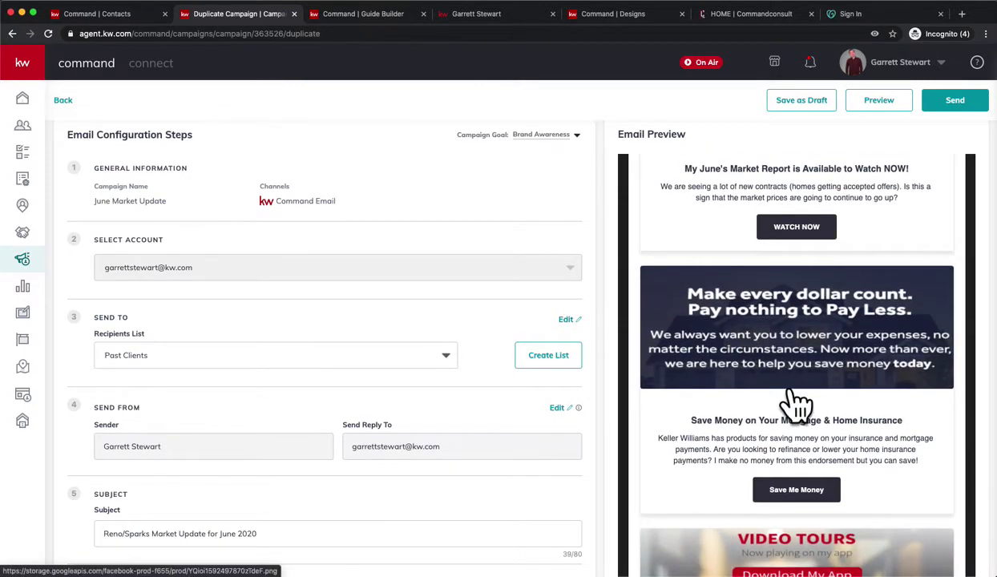
scroll(796, 405, up, 2)
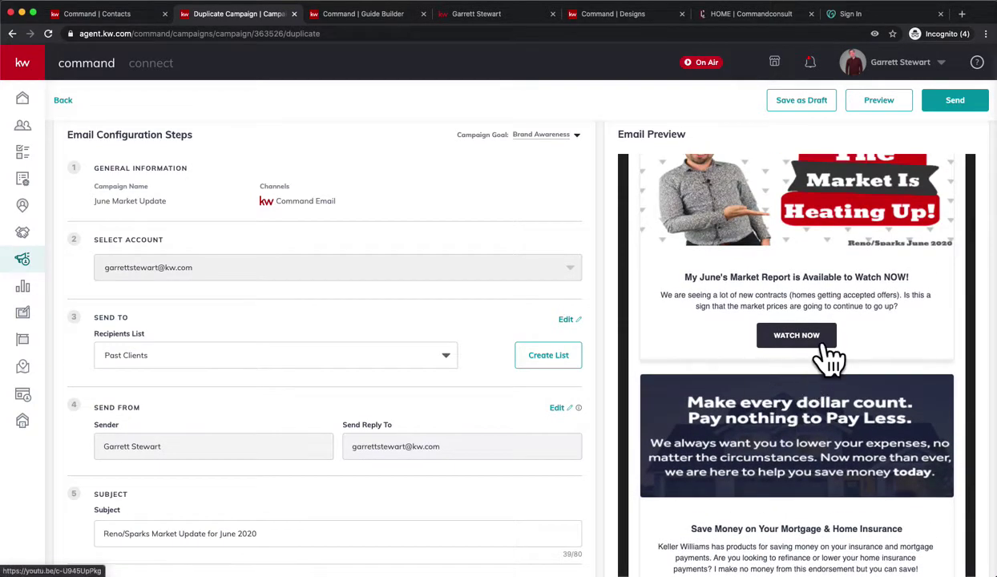
scroll(830, 359, up, 2)
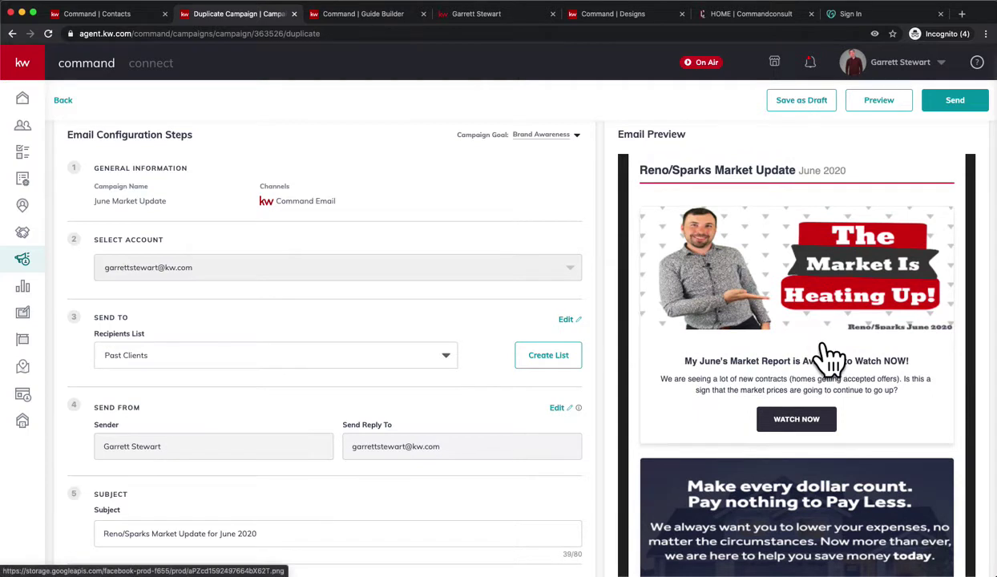
Open the Buyer's Guide for editing in the guide builder and scroll down its steps.
click(377, 14)
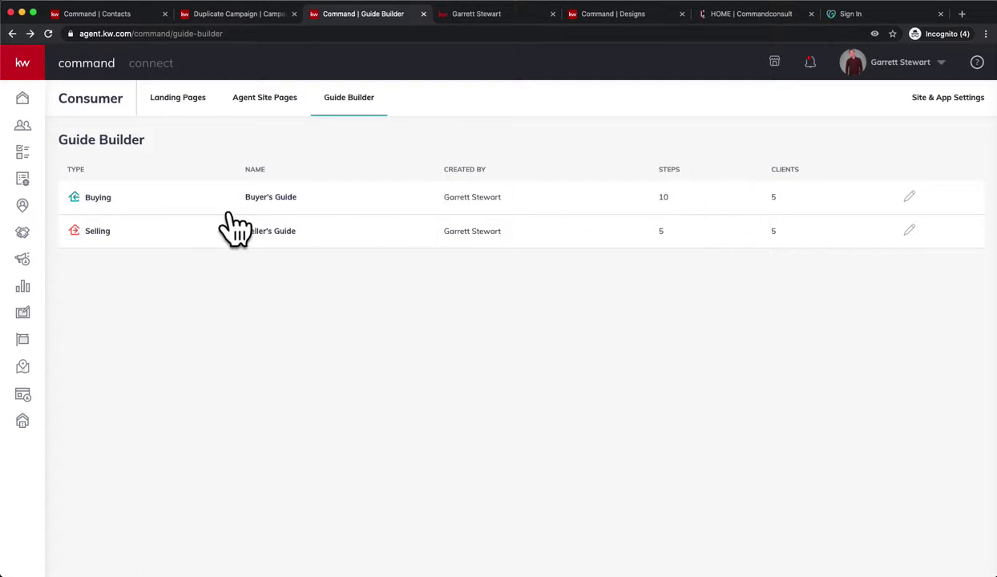
click(908, 198)
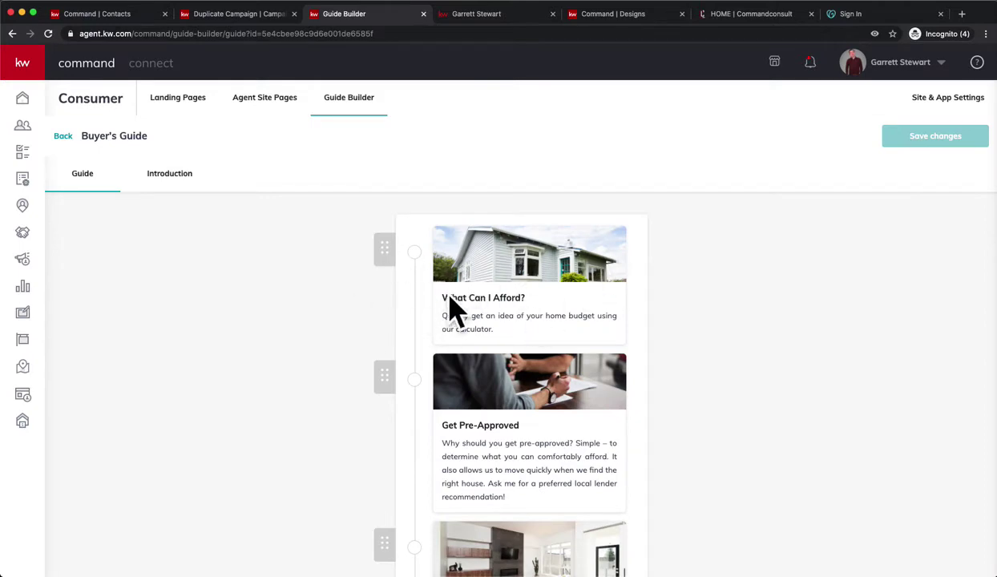
scroll(250, 405, down, 15)
Begin adding a default step to the guide, browse its titles, then cancel.
click(545, 544)
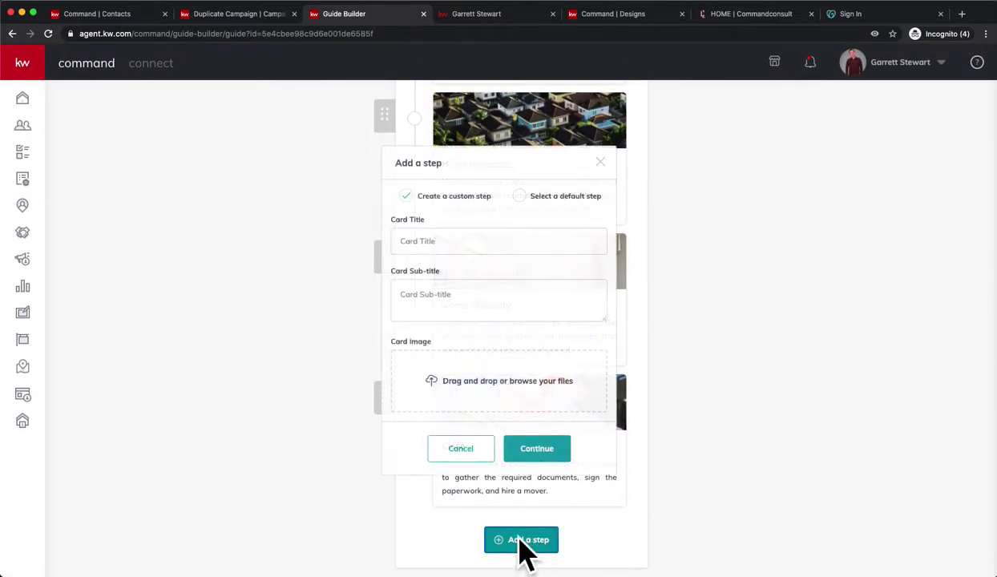
click(519, 201)
click(493, 315)
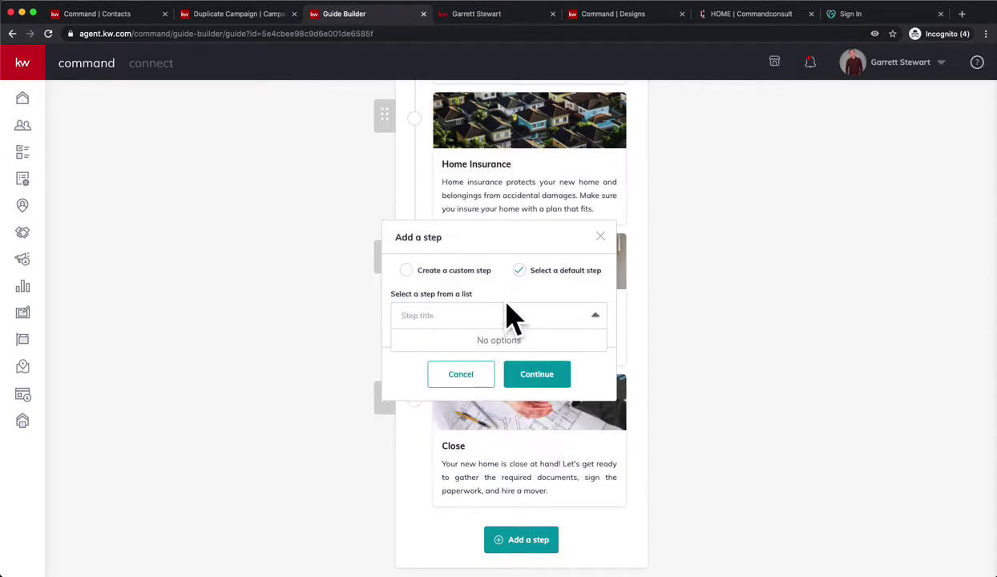
click(456, 375)
View the consumer buyer's guide at What Can I Afford?, recommending $374,249.
scroll(377, 336, up, 6)
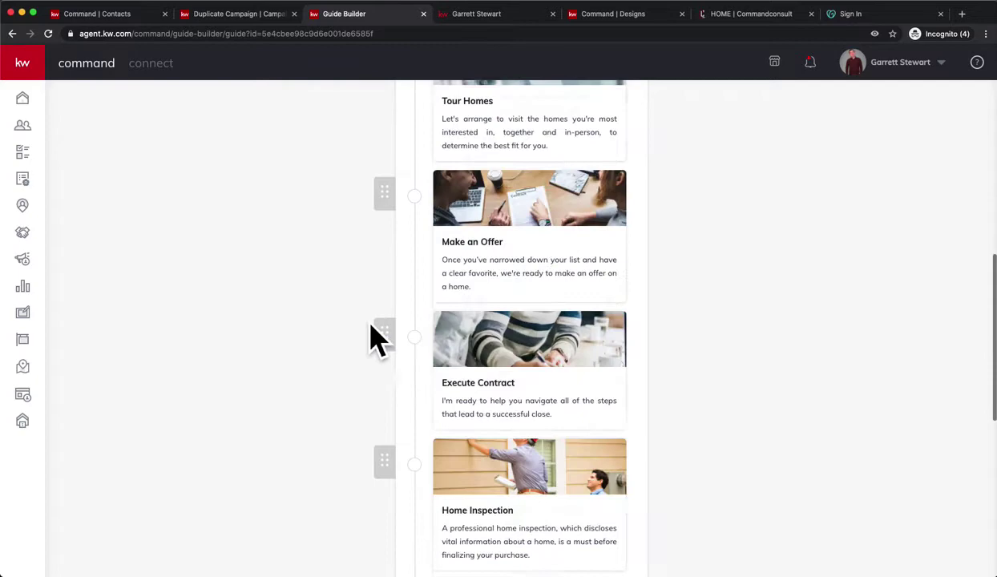
scroll(417, 313, up, 5)
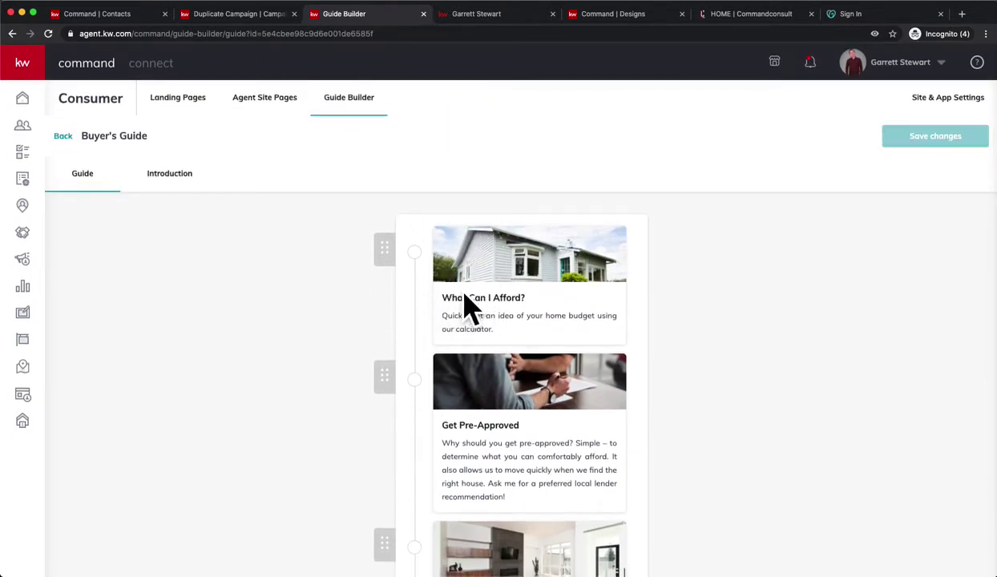
click(485, 22)
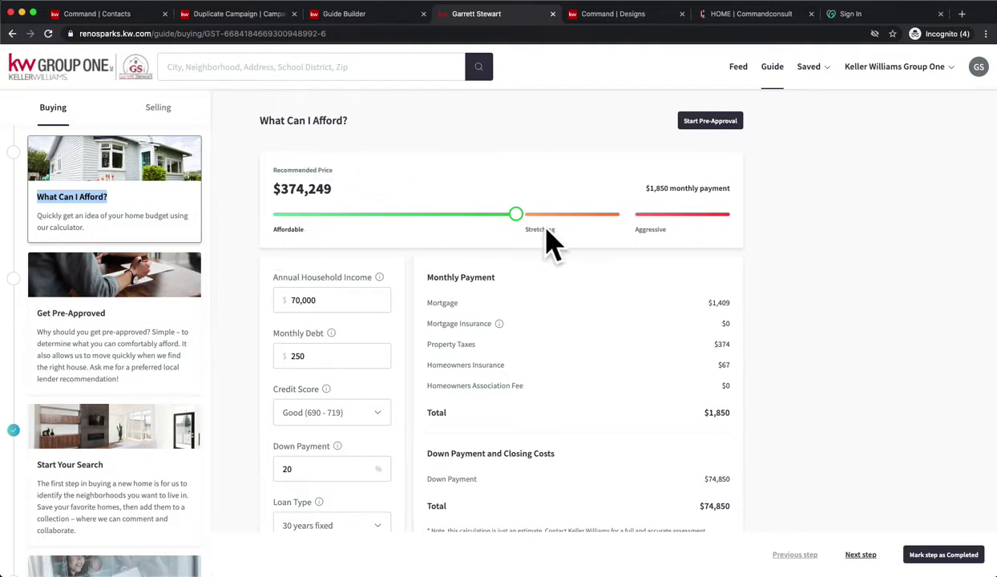
Slide the Recommended Price into Aggressive, reaching $521,150 at $2,550 monthly.
drag(539, 225, 724, 258)
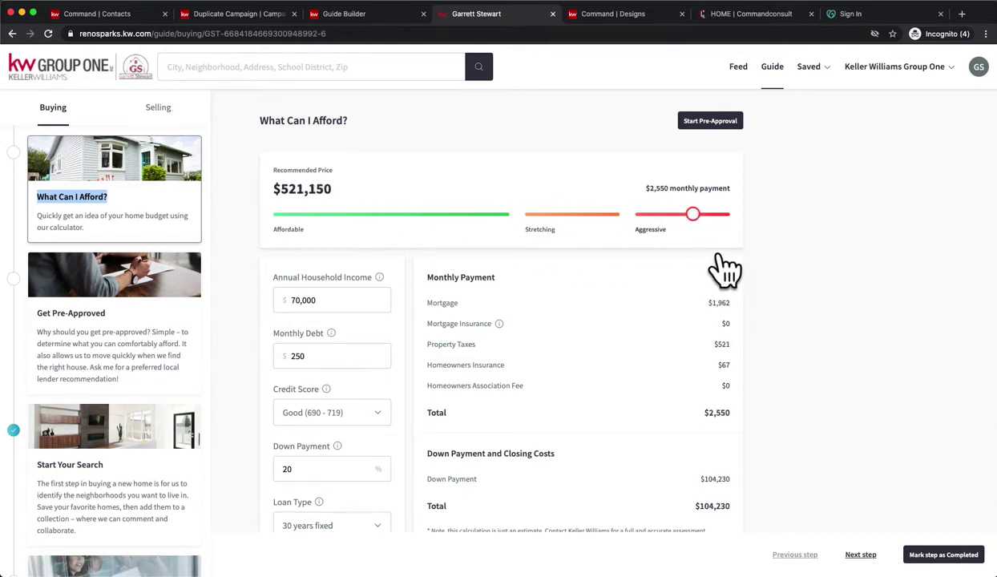
click(328, 312)
scroll(377, 337, down, 1)
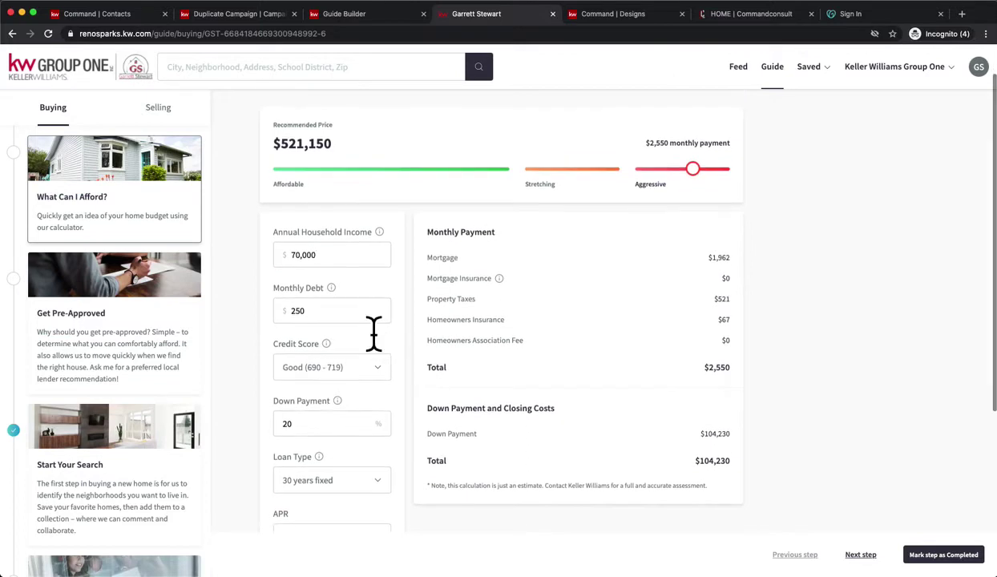
scroll(378, 405, down, 1)
scroll(382, 404, up, 1)
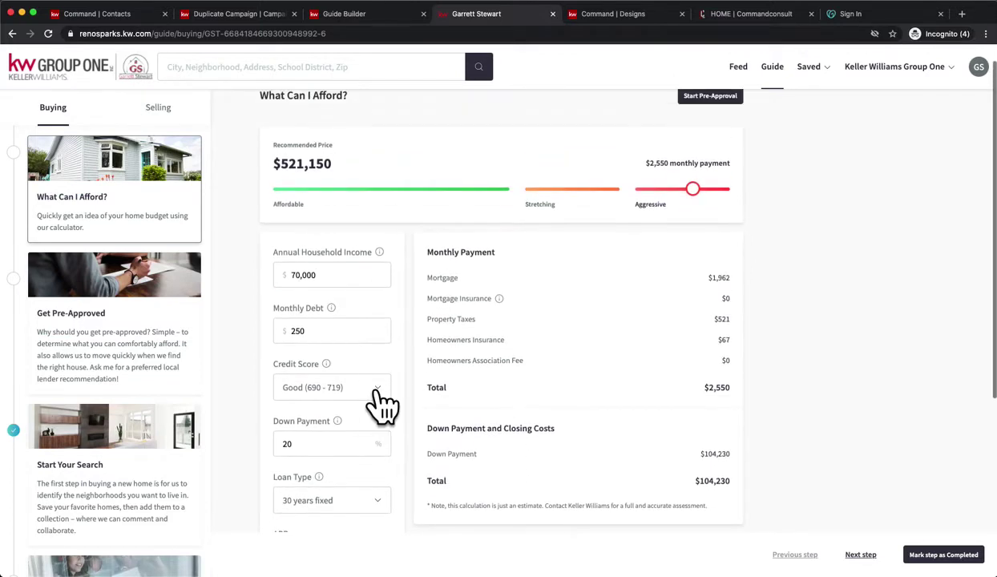
scroll(381, 401, up, 1)
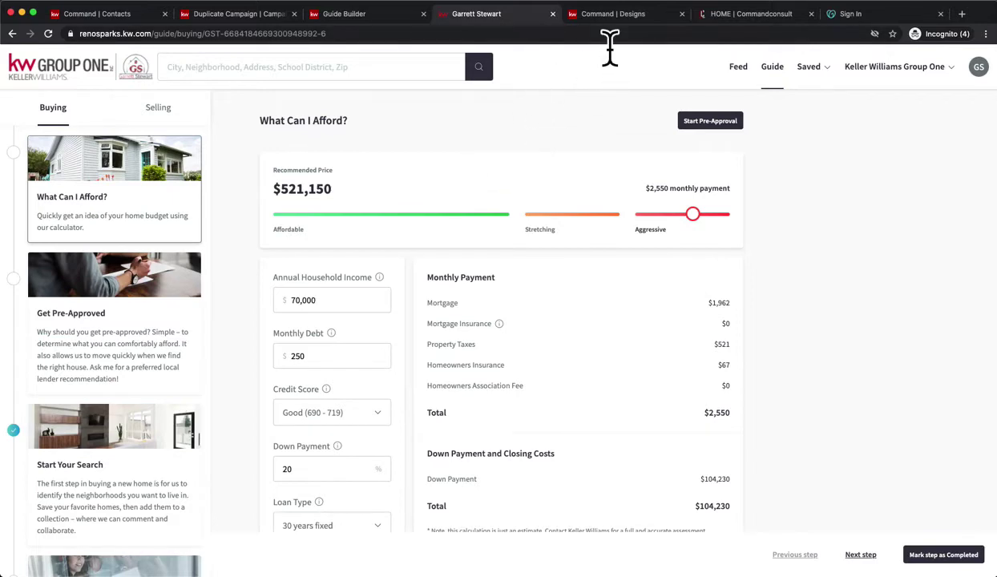
Switch to Command Designs and browse the New Designs Instagram templates, such as Fears vs. Facts.
click(613, 16)
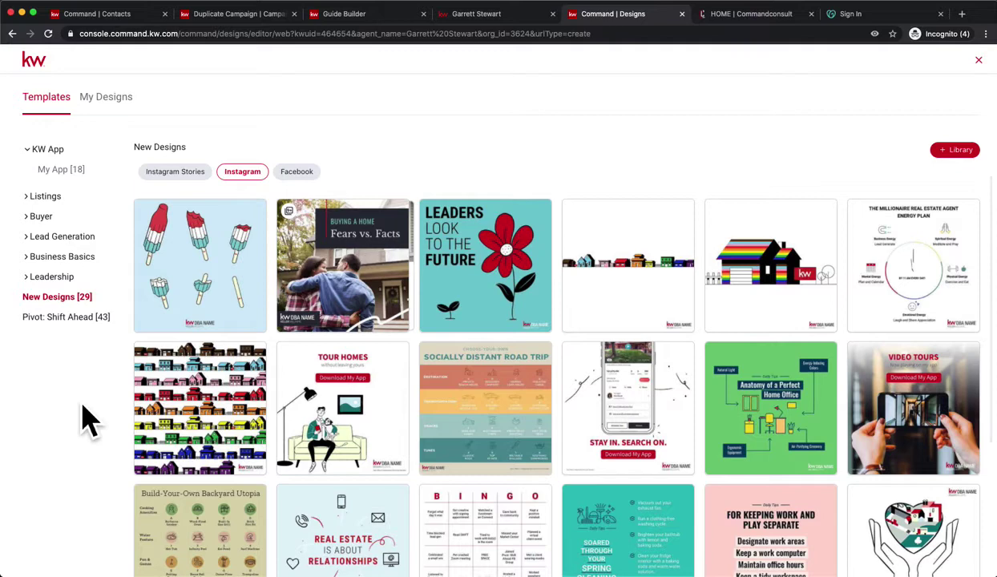
scroll(256, 445, down, 1)
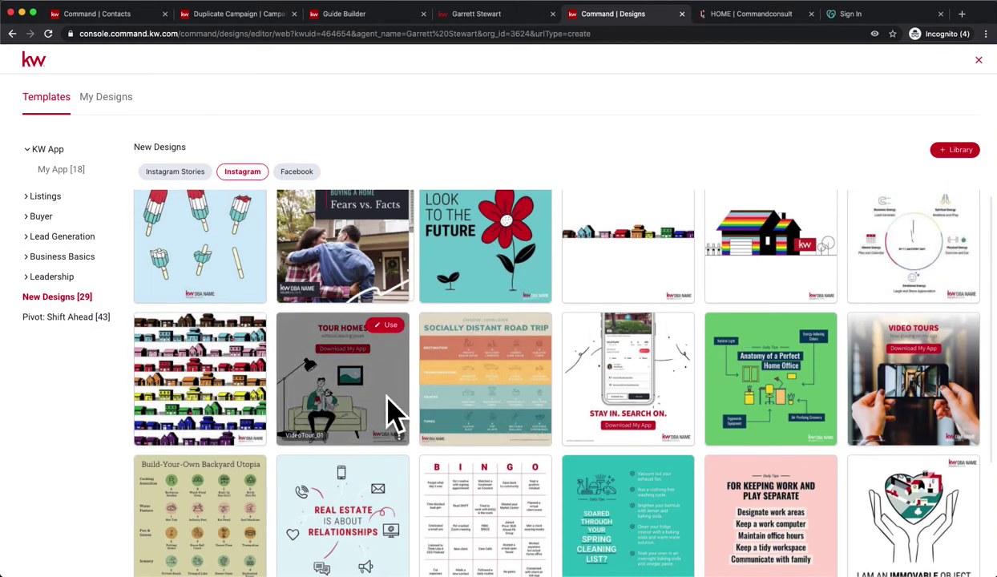
scroll(391, 410, down, 1)
scroll(399, 410, up, 1)
scroll(391, 401, up, 1)
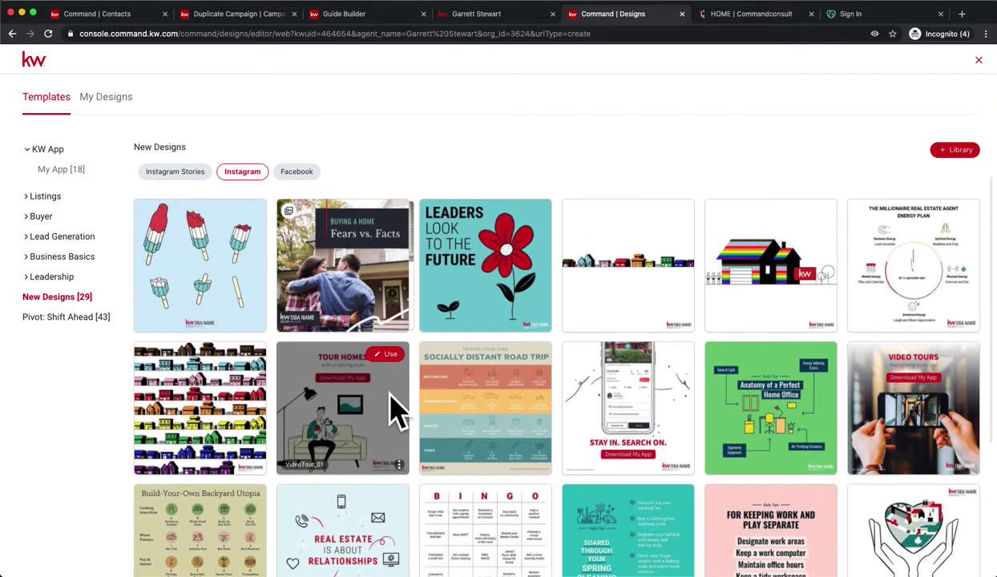
Filter to Instagram Stories, then Pivot: Shift Ahead Instagram posts, and go to Command Consult.
click(180, 172)
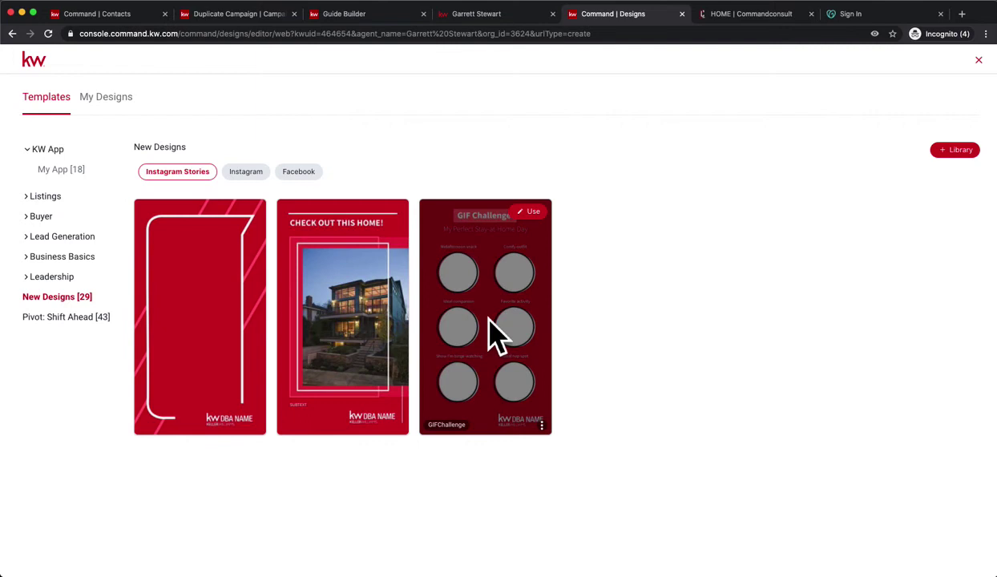
click(96, 319)
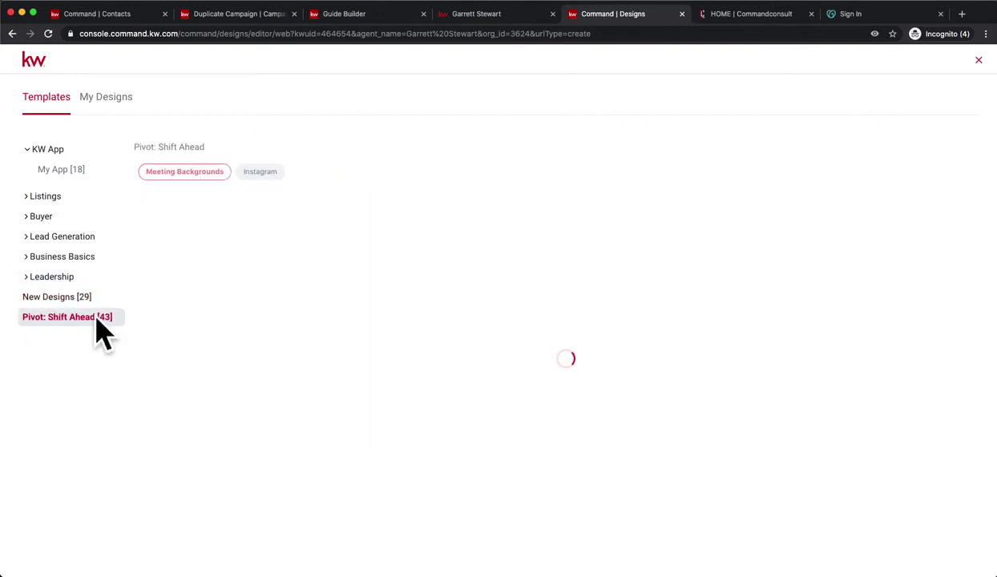
click(256, 174)
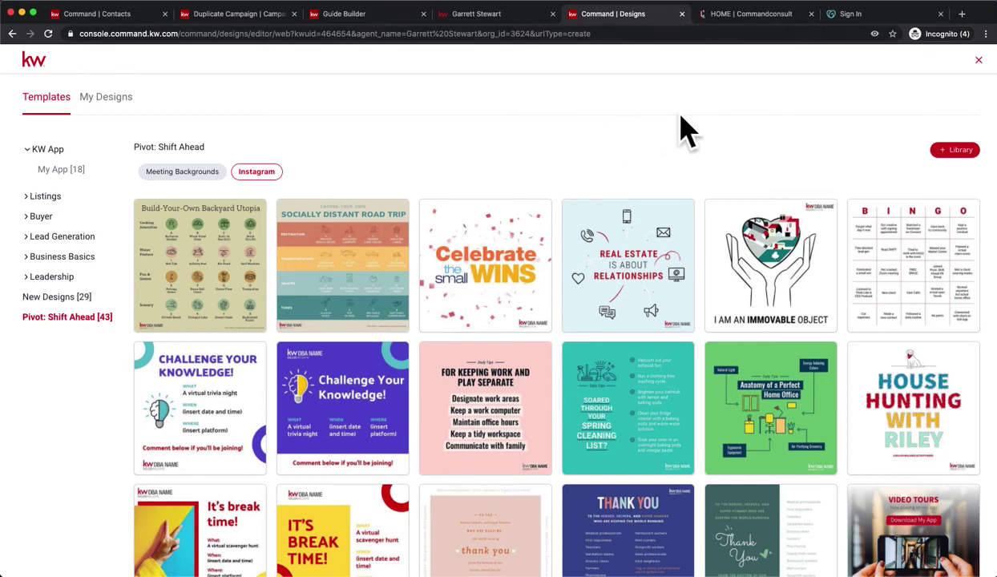
click(753, 16)
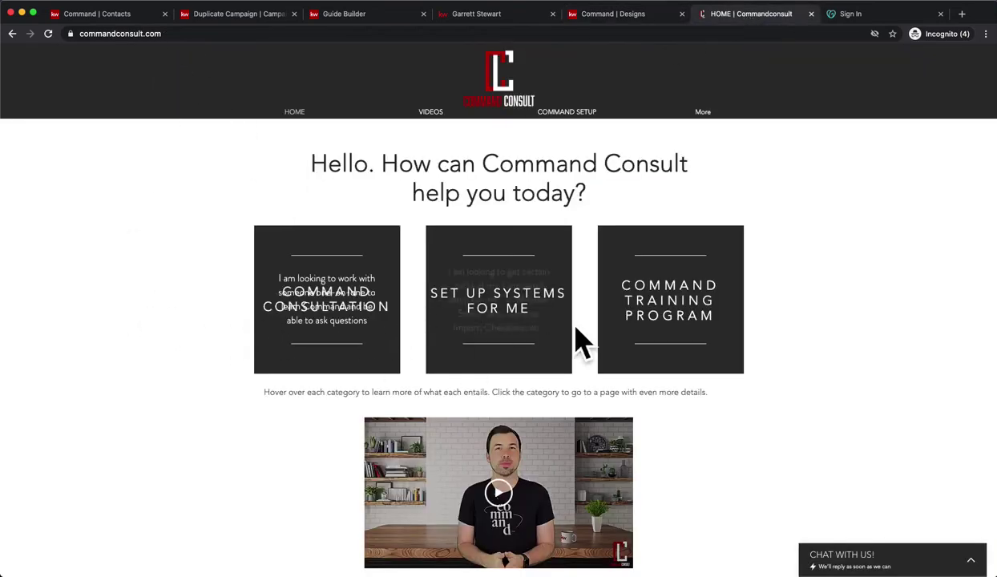
Review the Command Consultation booking page, then return to the campaign's Past Clients email preview.
click(361, 324)
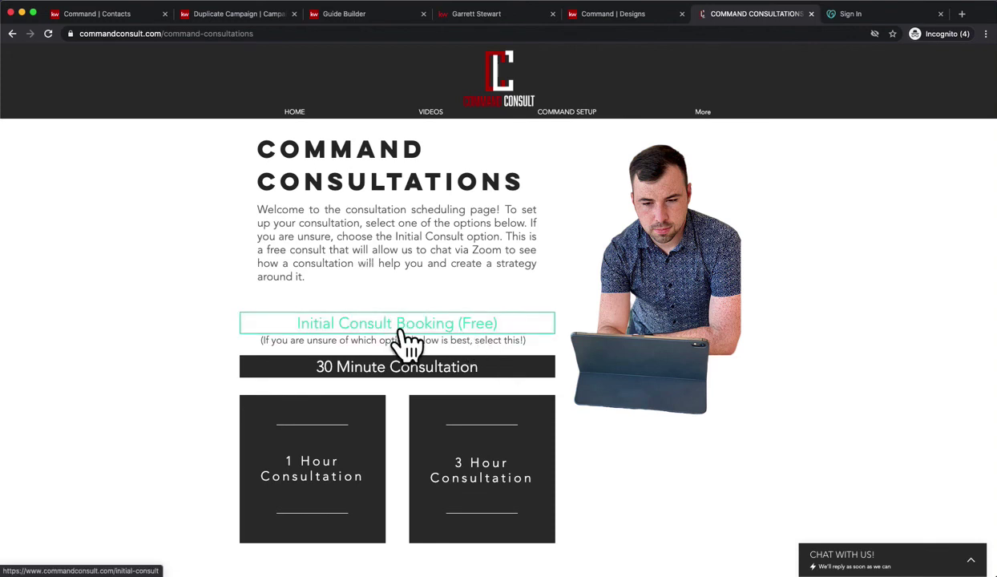
scroll(357, 253, down, 1)
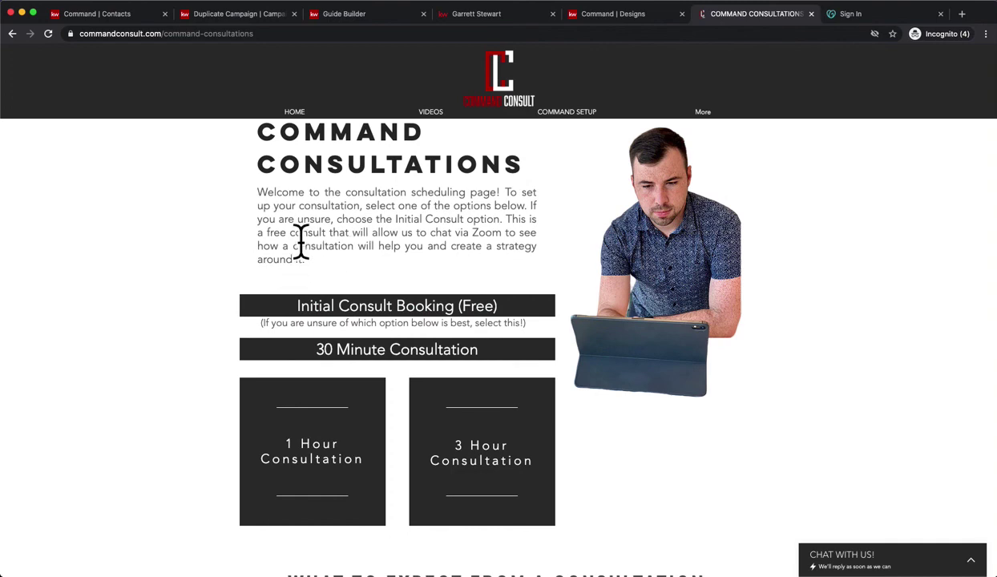
click(260, 16)
scroll(670, 381, down, 5)
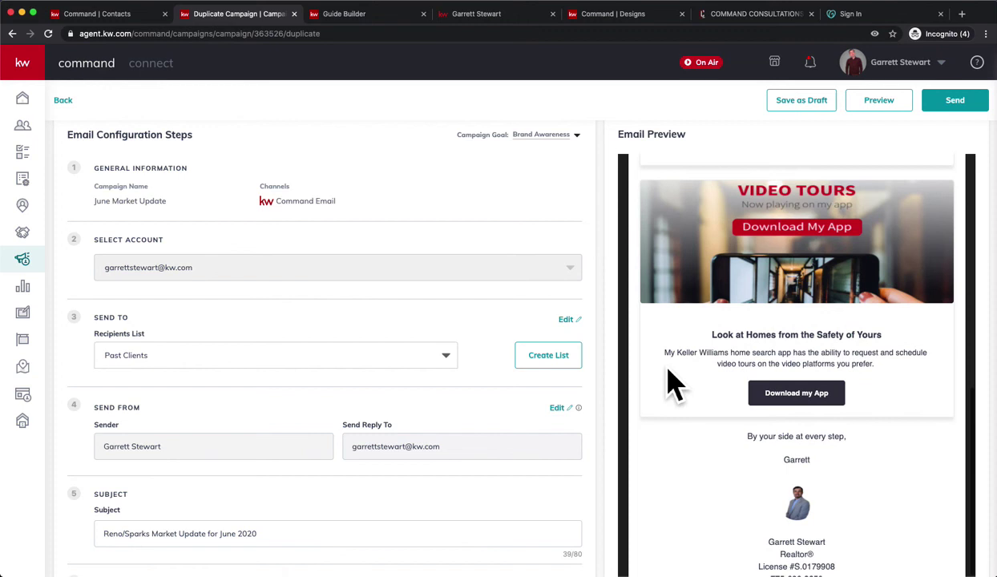